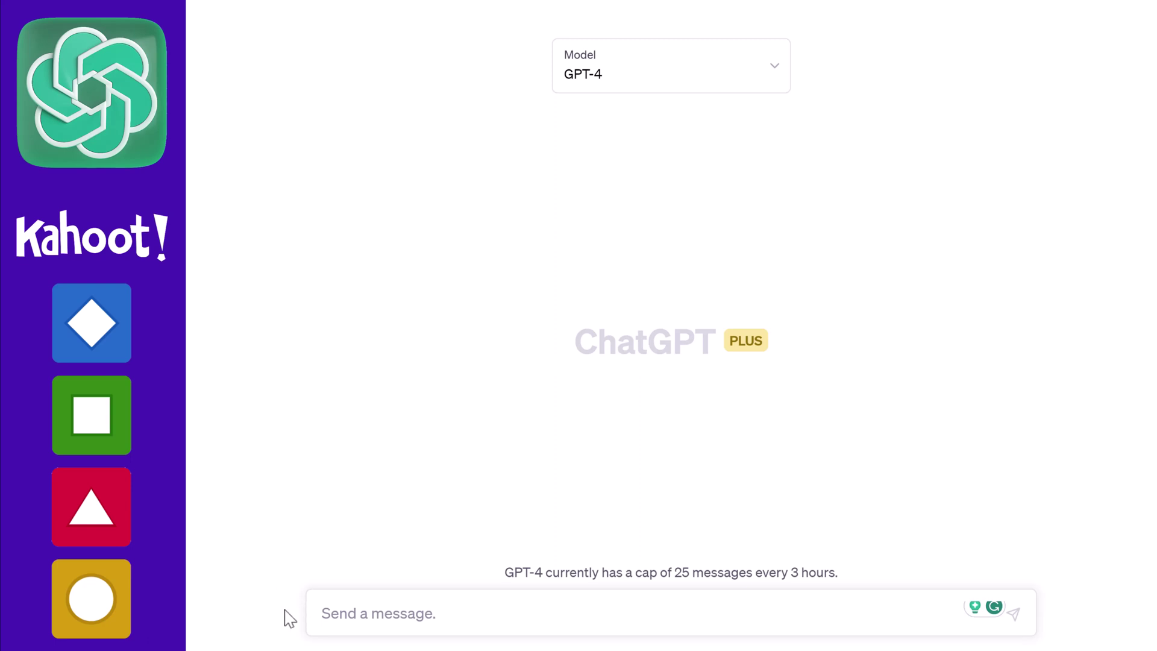
# Send ChatGPT the pasted quiz prompt with the vocabulary list, then select question 9's text.
pyautogui.click(328, 615)
pyautogui.hotkey('ctrl', 'v')
pyautogui.scroll(5, 337, 560)
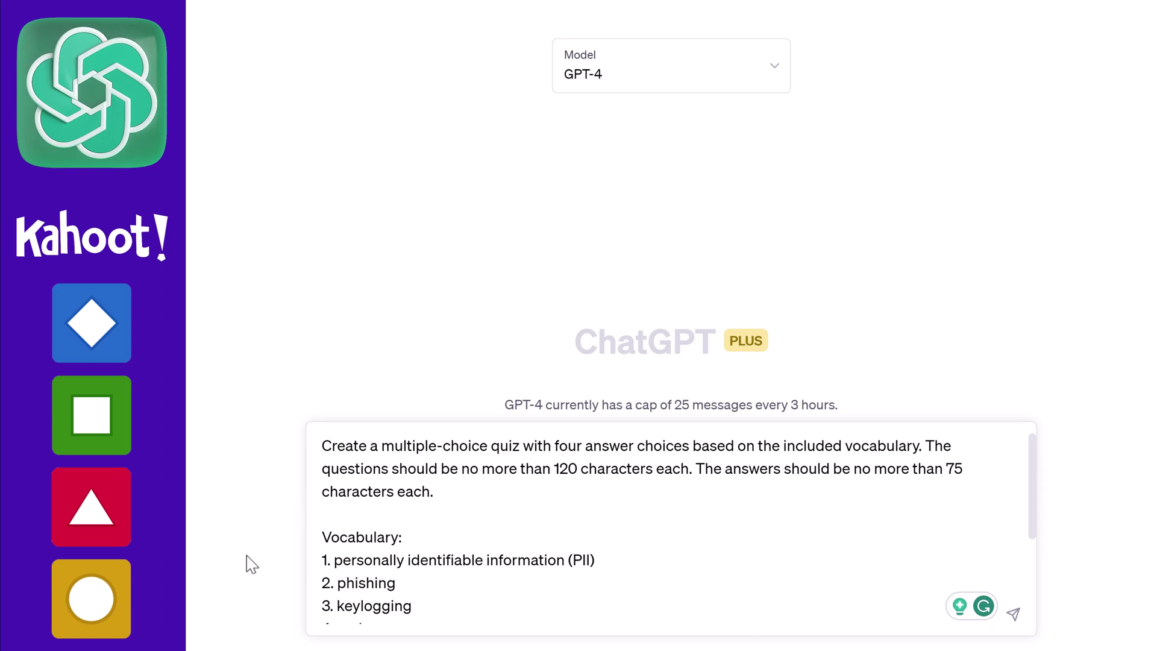
pyautogui.press('Return')
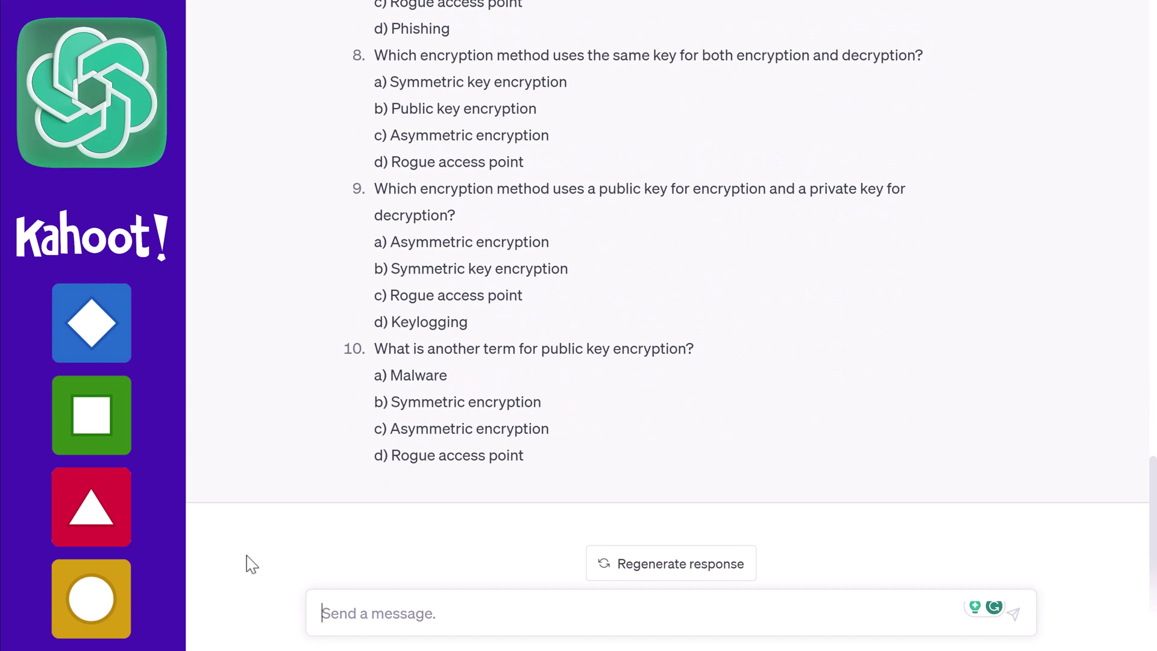
pyautogui.scroll(3, 890, 415)
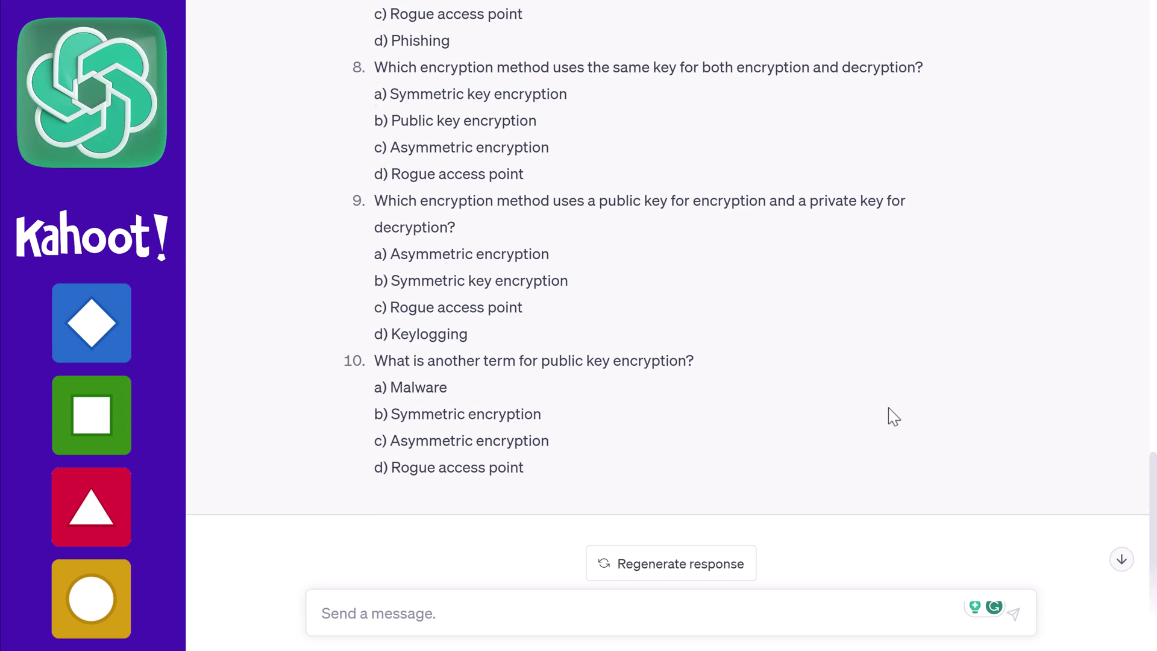
pyautogui.moveTo(495, 413); pyautogui.dragTo(376, 381)
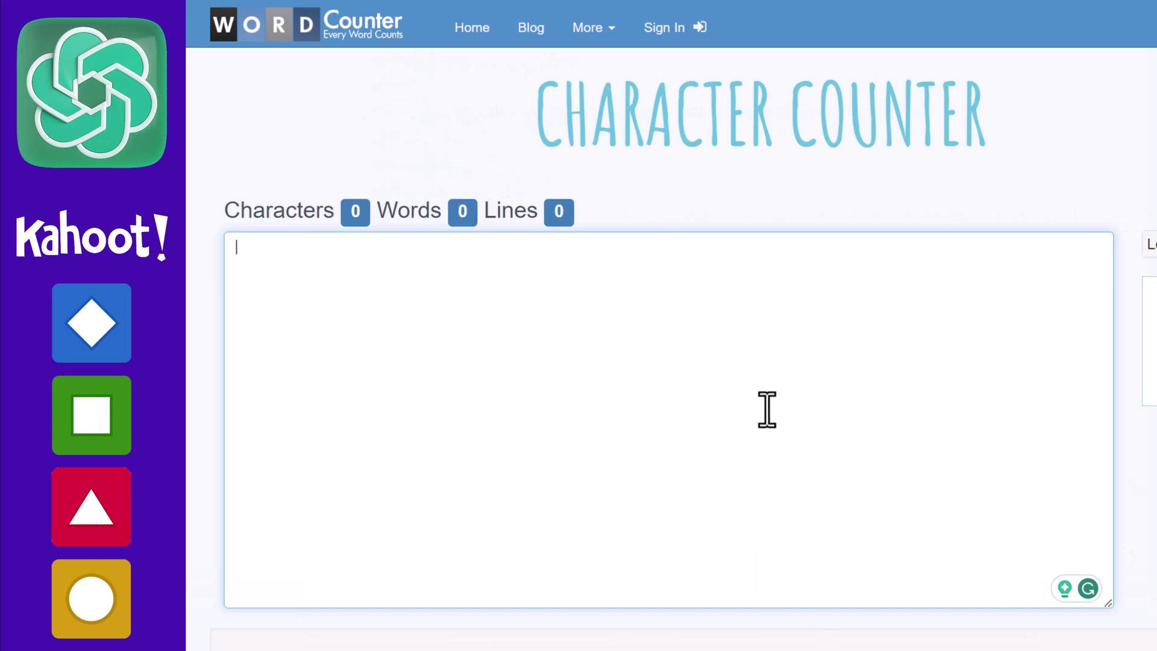
# Paste question 9 into WordCounter's Character Counter, which shows 90 characters and 15 words.
pyautogui.write('Which encryption method uses a public key for encryption and a private key for decryption?')
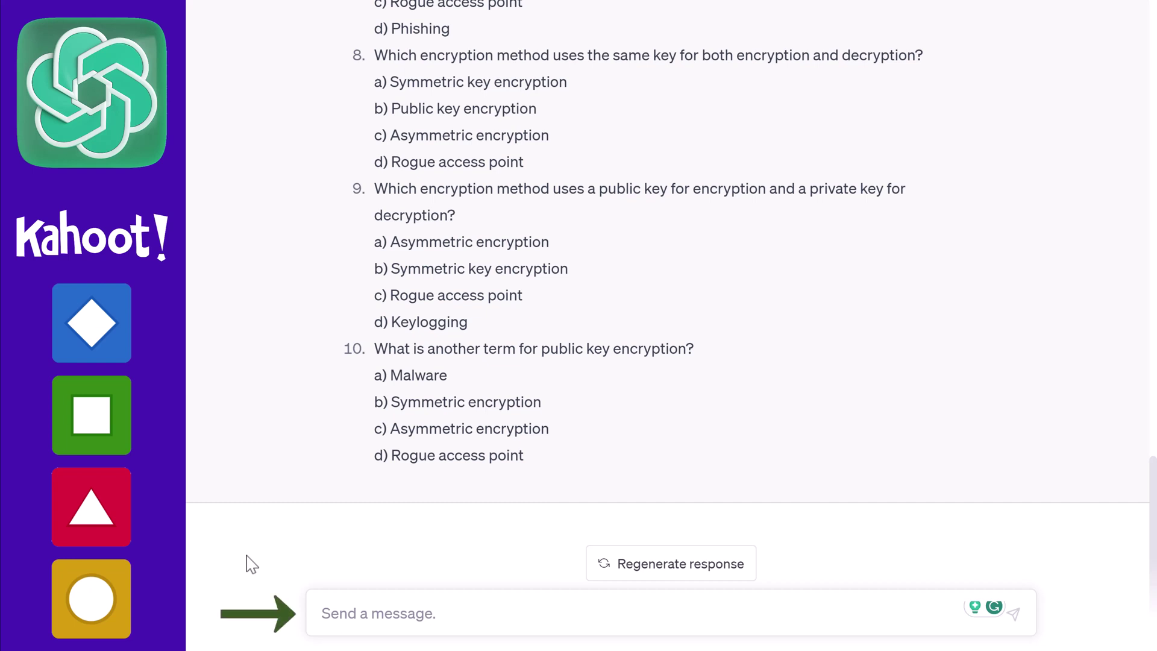
# Scroll back to the first quiz prompt and put it into edit mode.
pyautogui.scroll(12, 1105, 416)
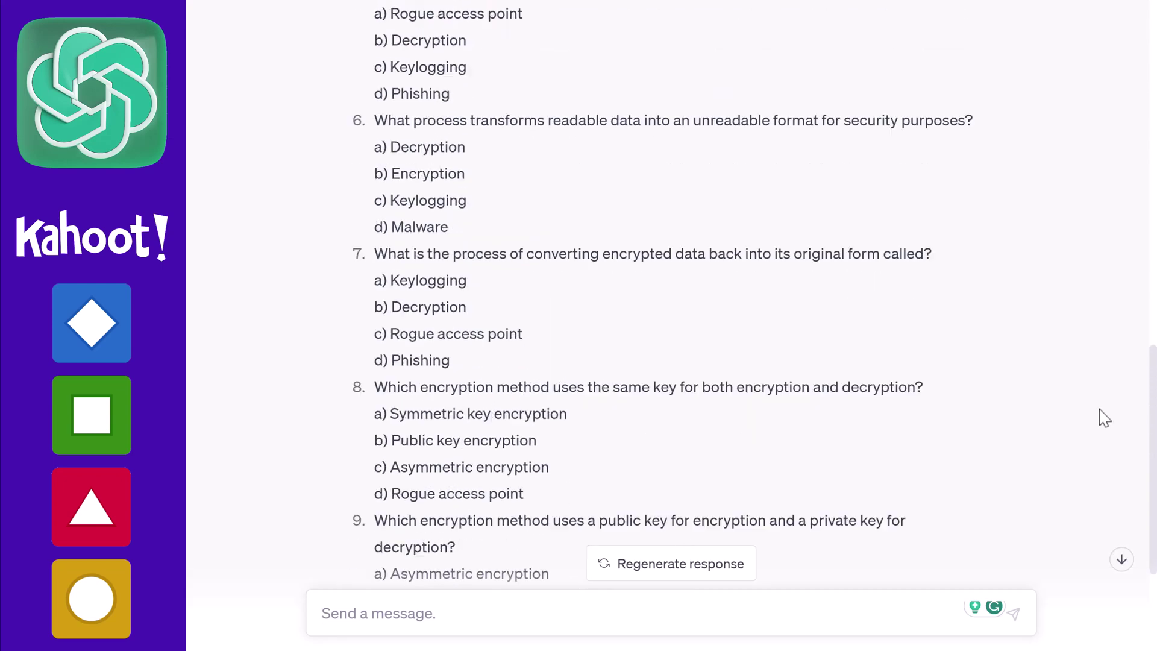
pyautogui.scroll(10, 1104, 416)
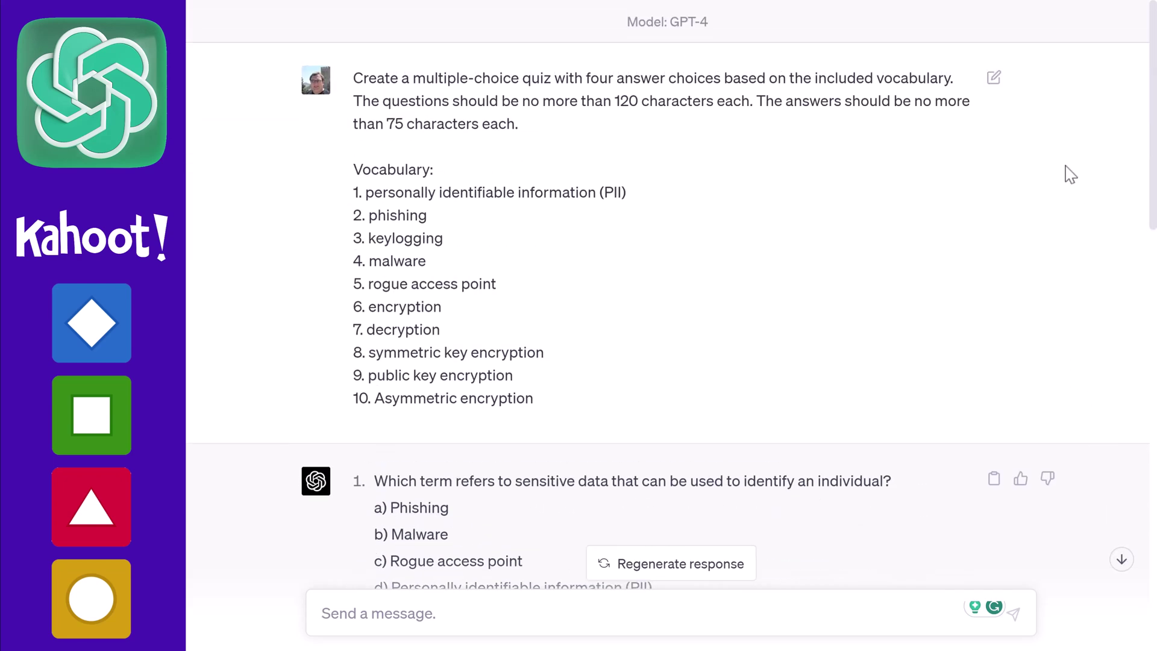
pyautogui.click(994, 81)
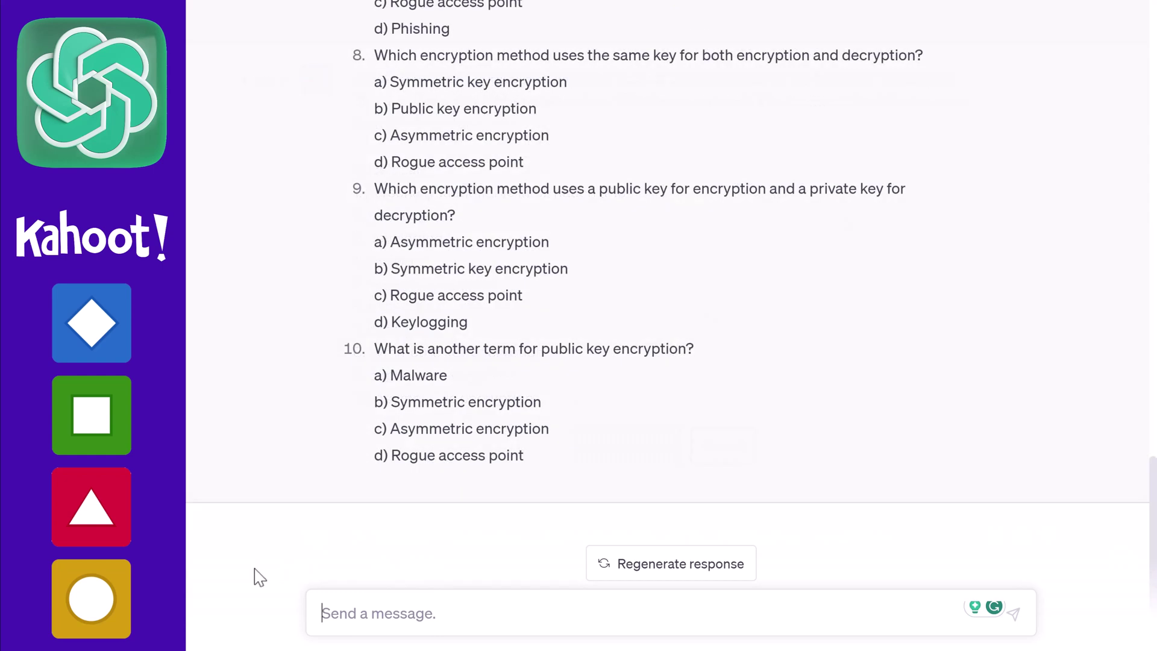
# Request a table with questions, four answers, 10-second limits and correct-answer numbers, then resubmit the edited prompt.
pyautogui.write('Output it into a table with these headings:Question - max 120 characters,Answer 1 - max 75 characters,Answer 2 - max 75 characters,Answer 3 - max 75 characters,Answer 4 - max 75 characters,Time limit (sec) – 5, 10, 20, 30, 60, 90, 120, or 240 secs,Correct answer - choose one - 1, 2, 3, or 4')
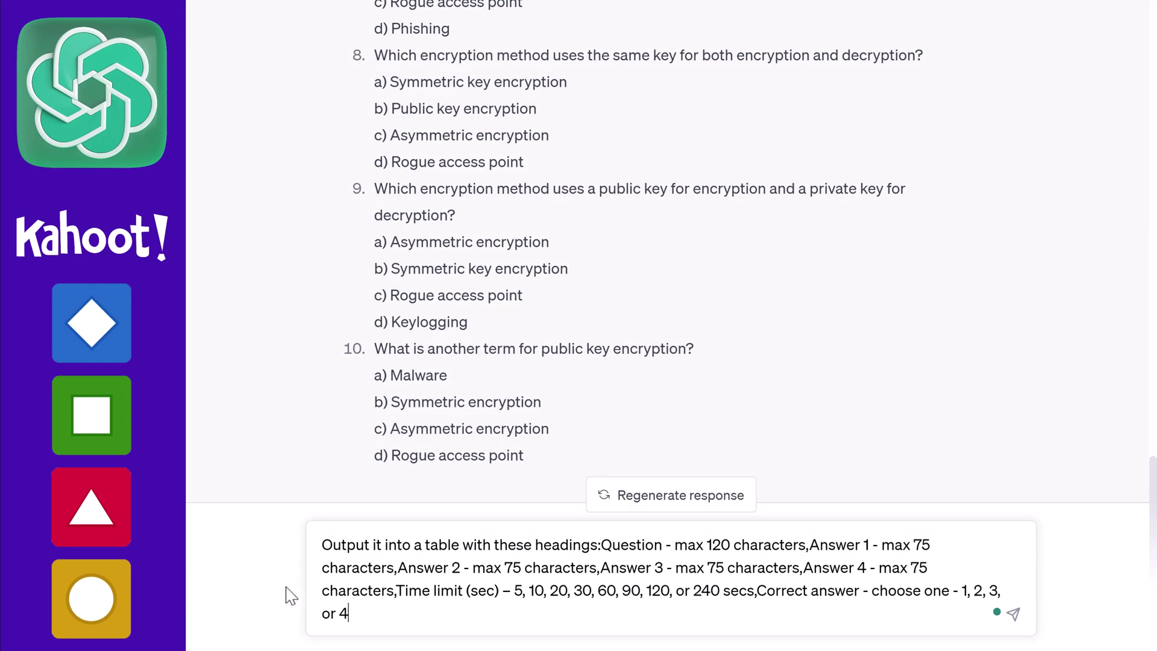
pyautogui.press('Return')
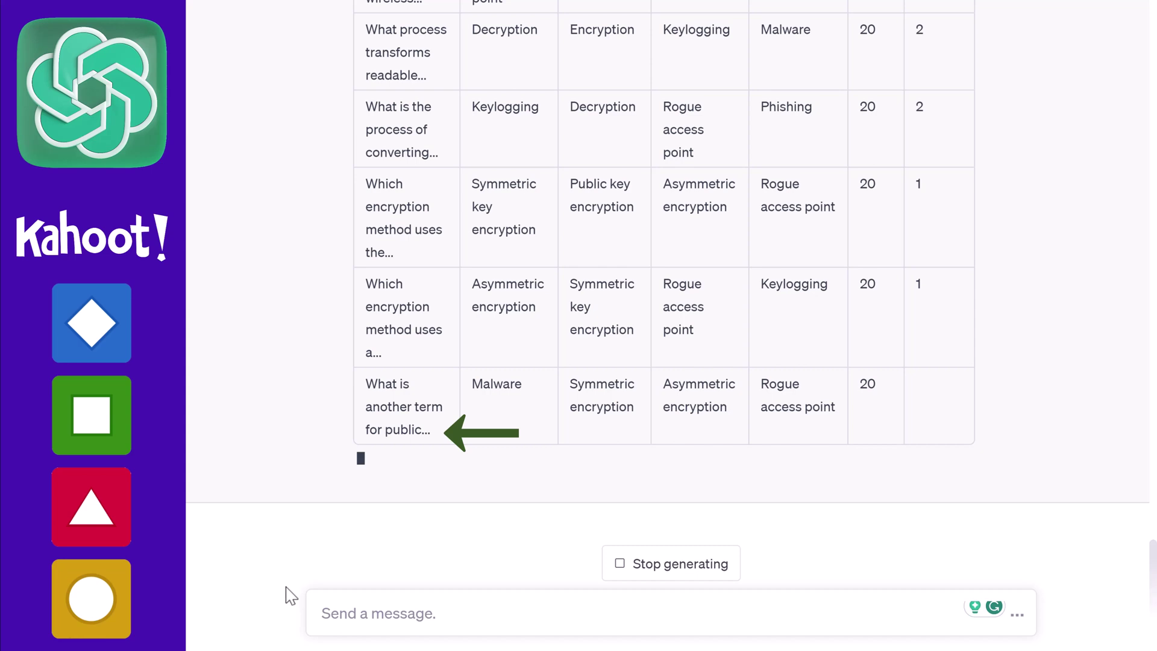
pyautogui.scroll(10, 1048, 415)
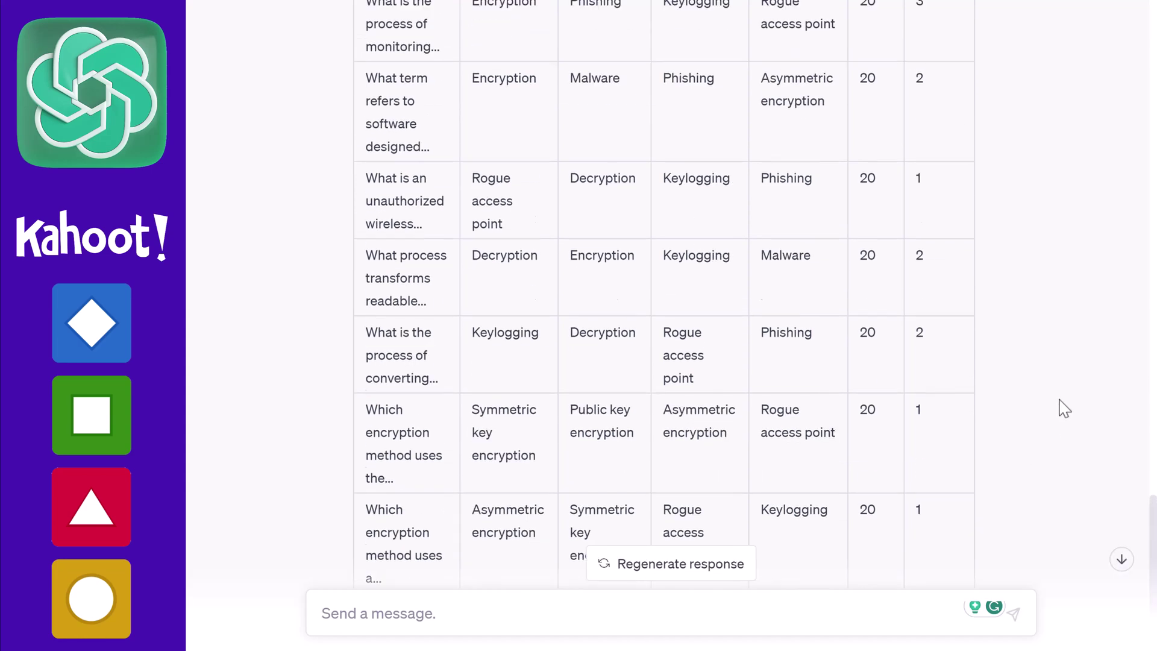
pyautogui.scroll(5, 1067, 398)
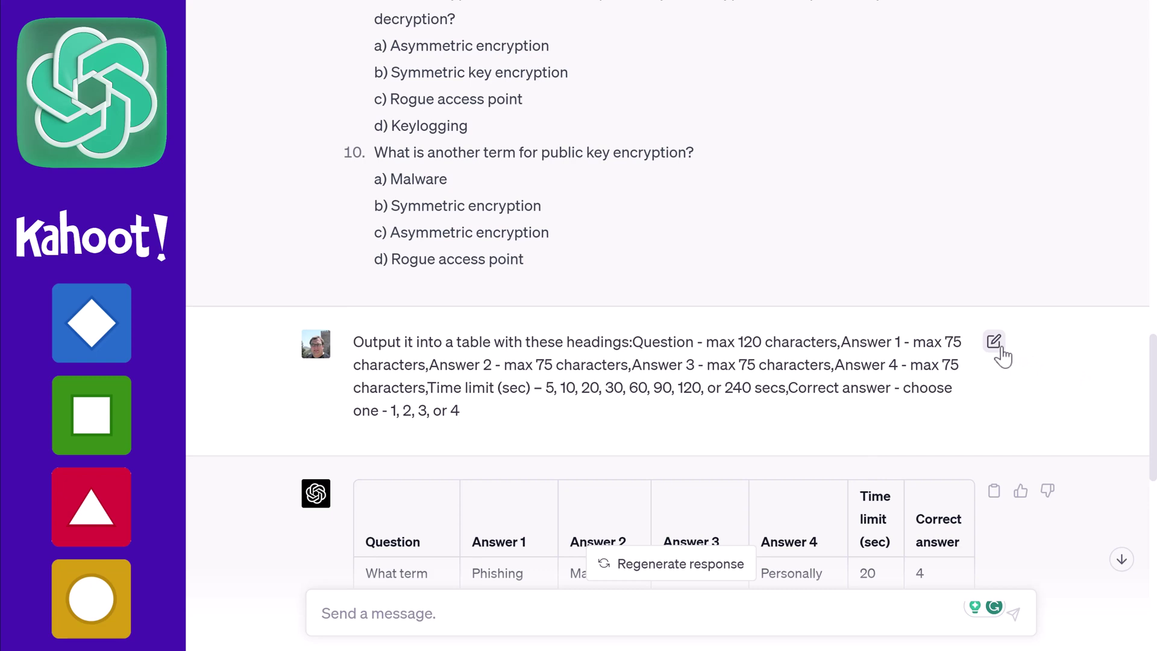
pyautogui.click(1000, 350)
pyautogui.click(659, 468)
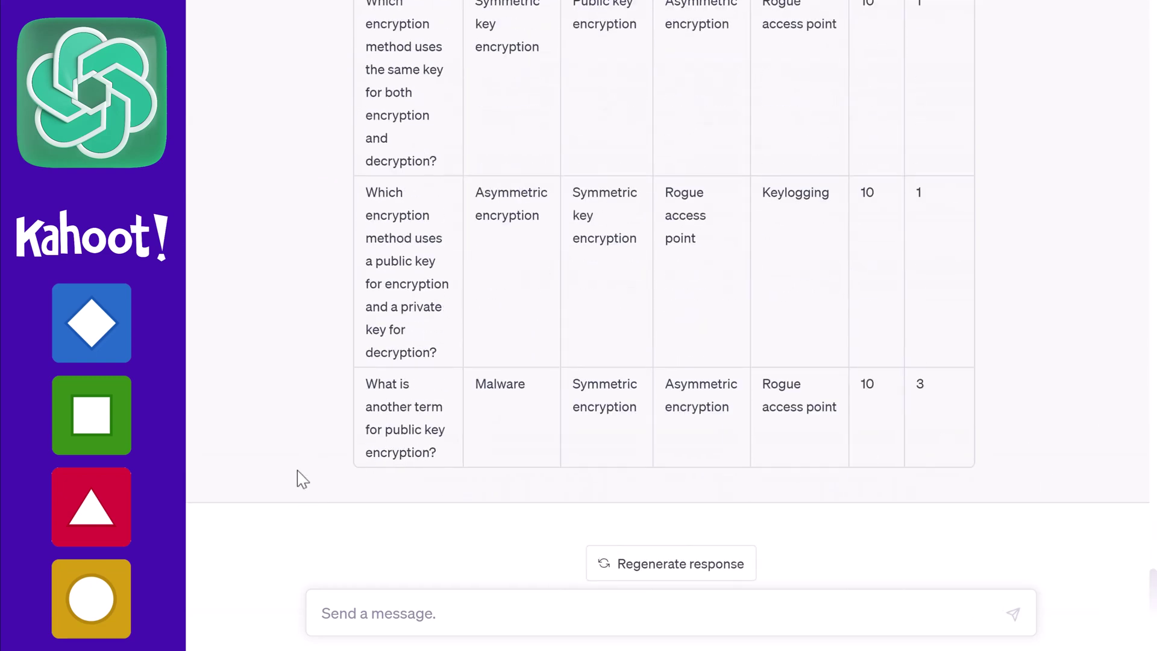
# Select the whole generated quiz table and copy it.
pyautogui.scroll(15, 307, 518)
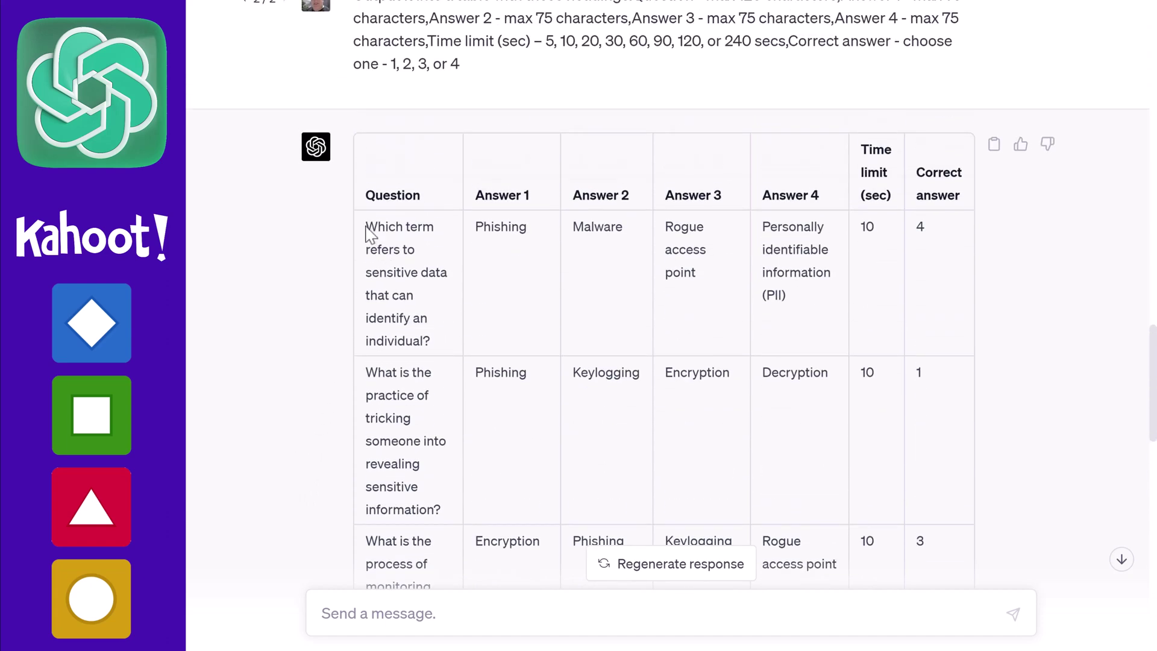
pyautogui.moveTo(366, 227); pyautogui.dragTo(940, 425)
pyautogui.scroll(-15, 950, 361)
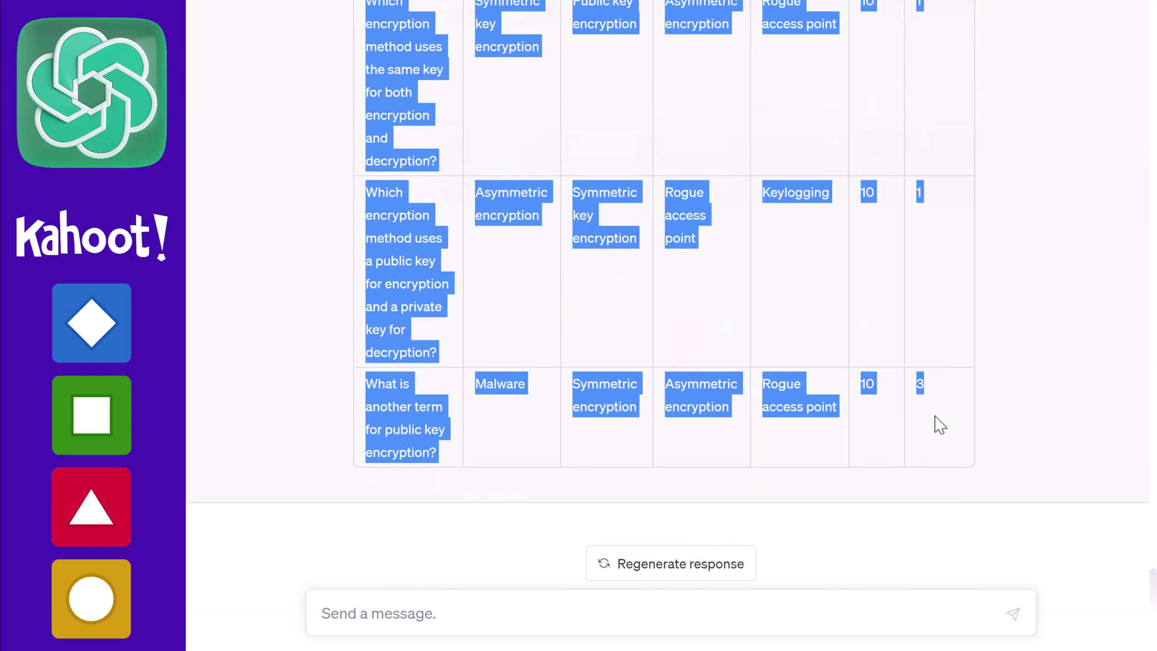
pyautogui.hotkey('ctrl', 'c')
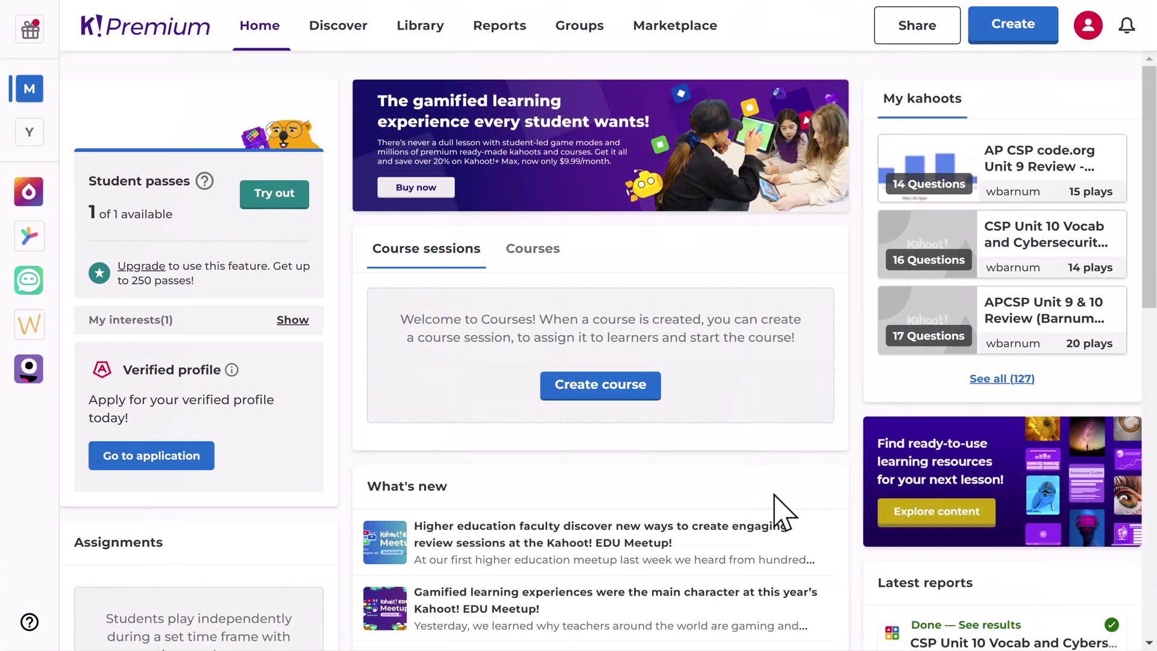
# Create a new blank kahoot and download the spreadsheet import template.
pyautogui.click(982, 34)
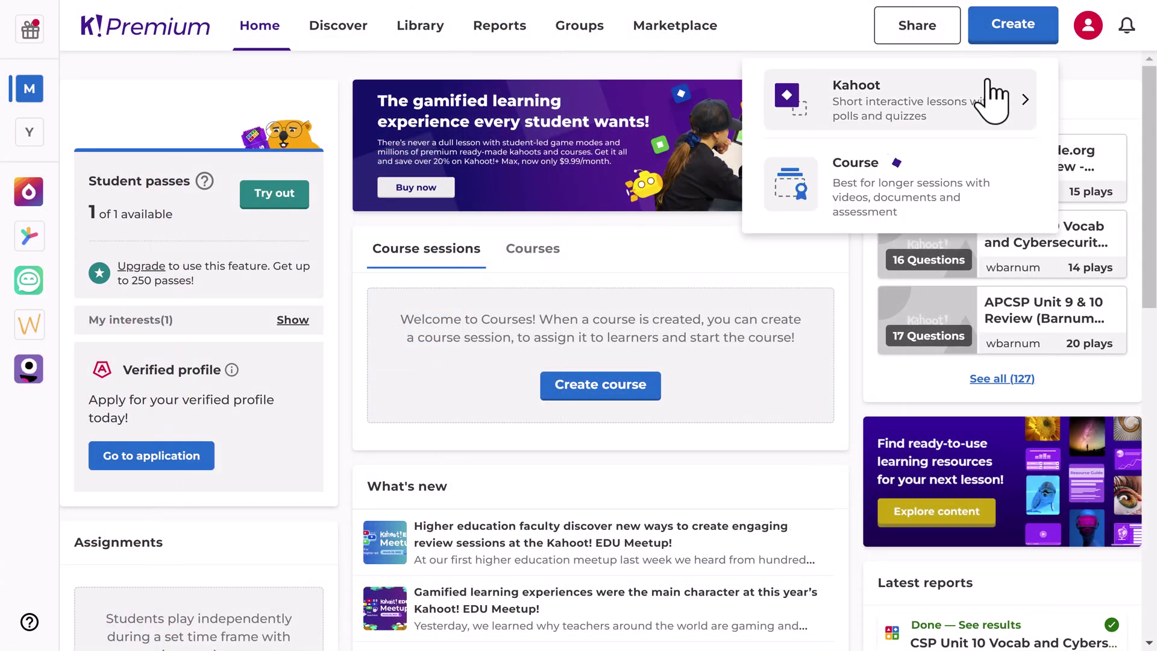
pyautogui.click(991, 98)
pyautogui.click(288, 232)
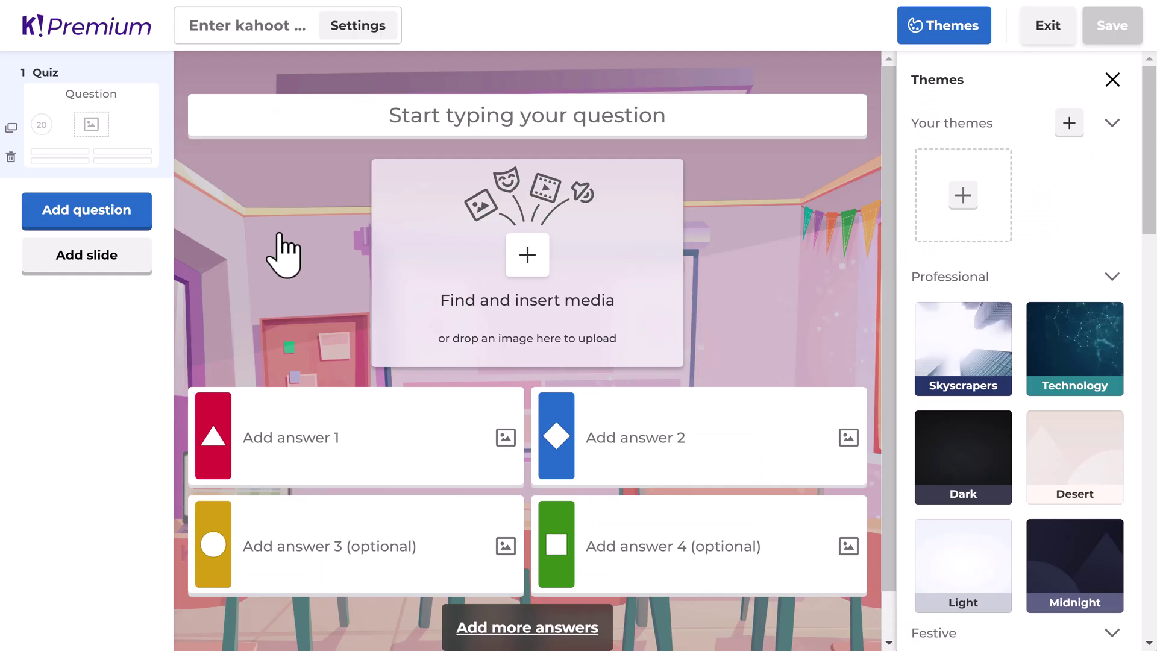
pyautogui.click(86, 208)
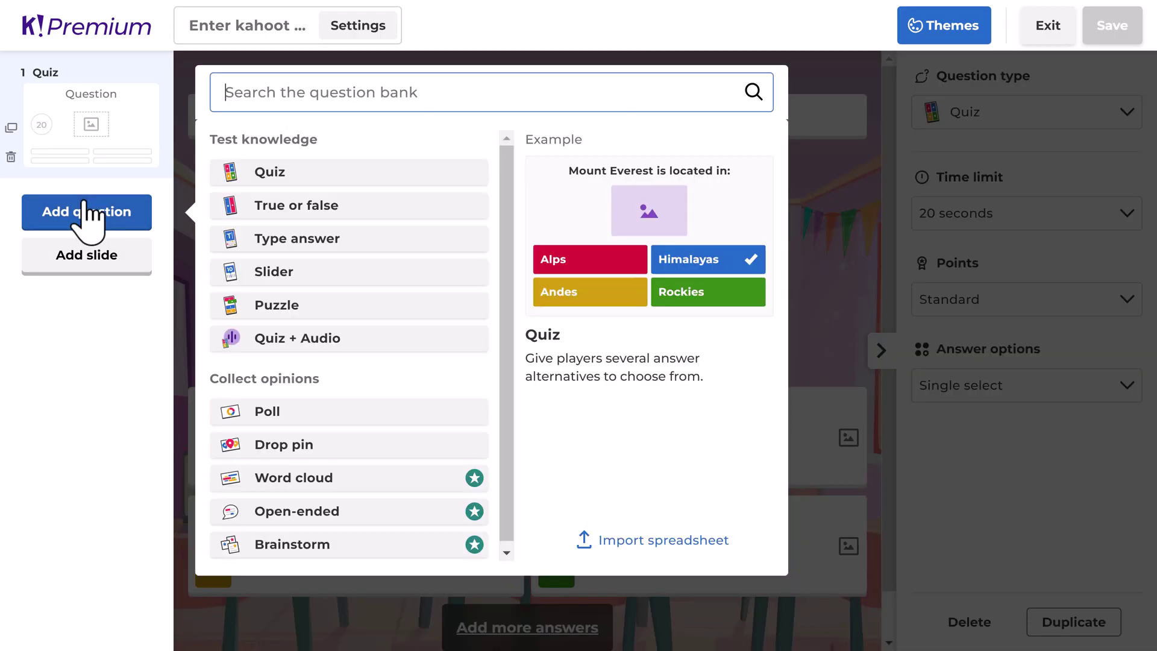
pyautogui.click(713, 542)
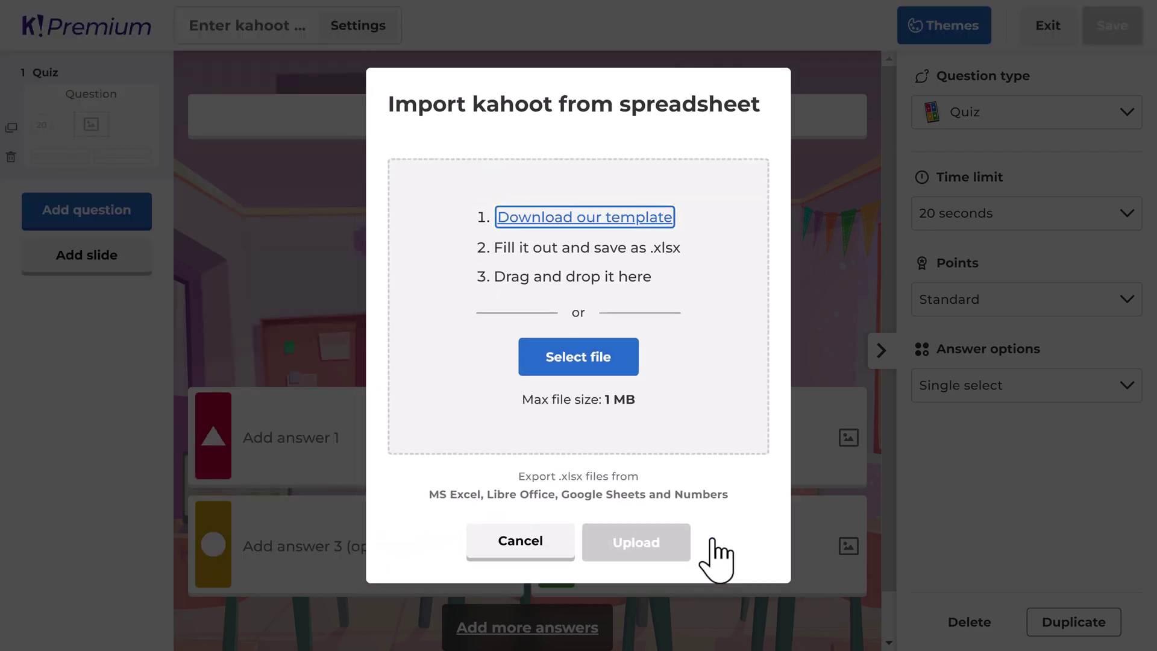
pyautogui.click(633, 219)
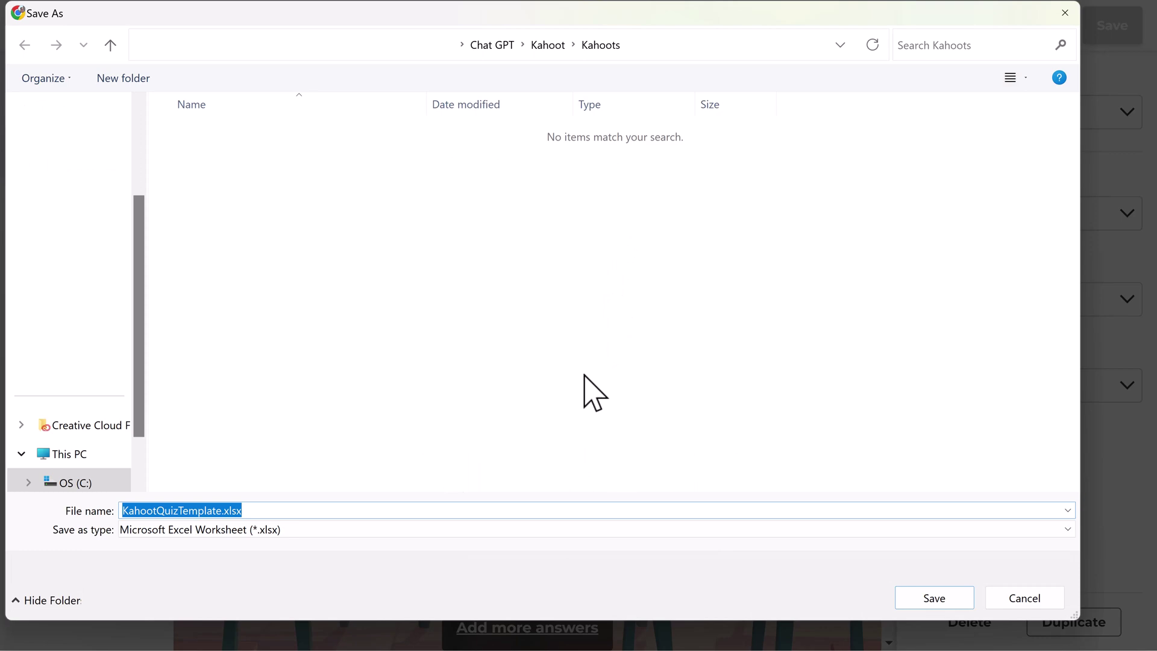
# Save the template as KahootScienceQuizTemplate.xlsx and open it in Excel.
pyautogui.click(160, 512)
pyautogui.write('Scien')
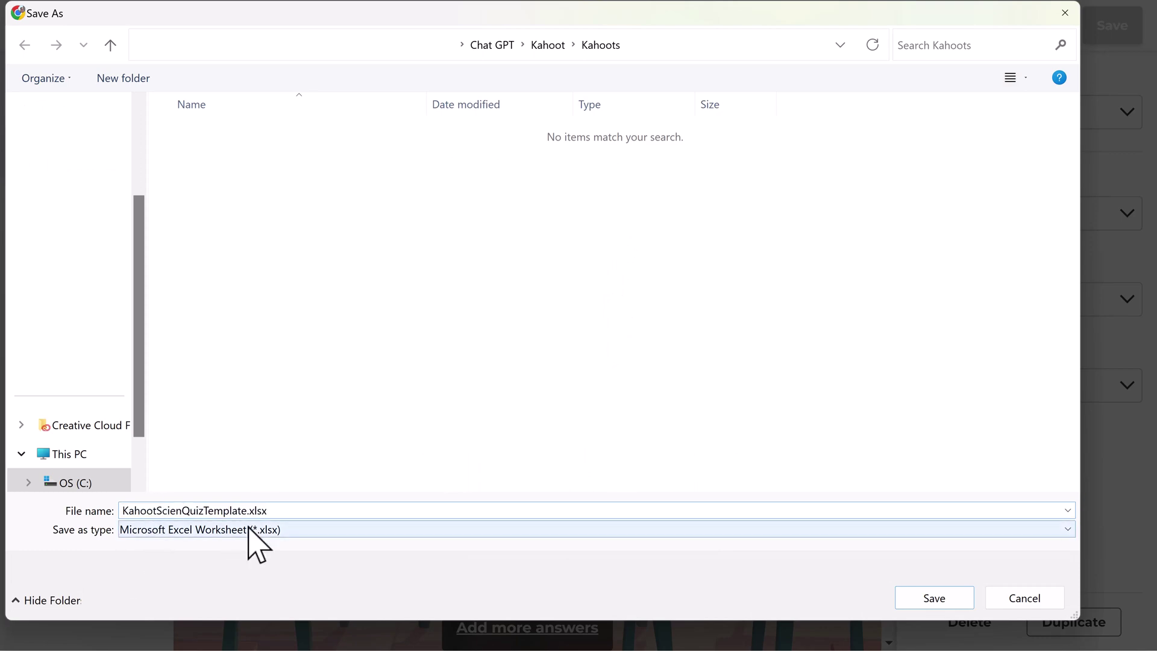
pyautogui.write('ce')
pyautogui.click(928, 601)
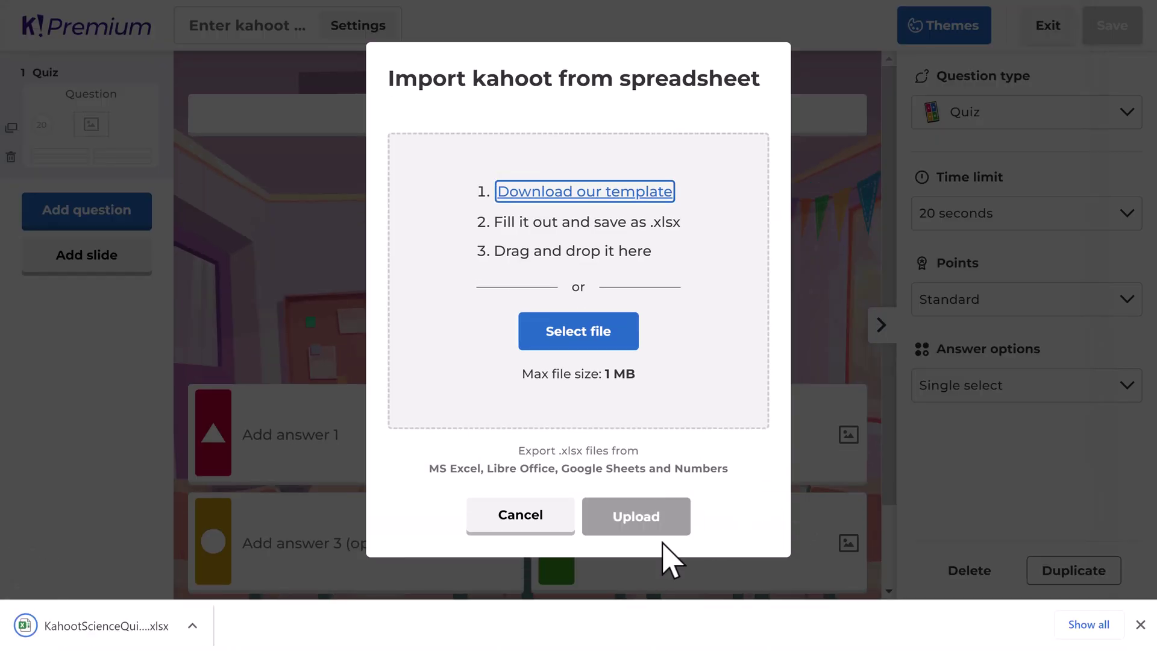
pyautogui.click(142, 629)
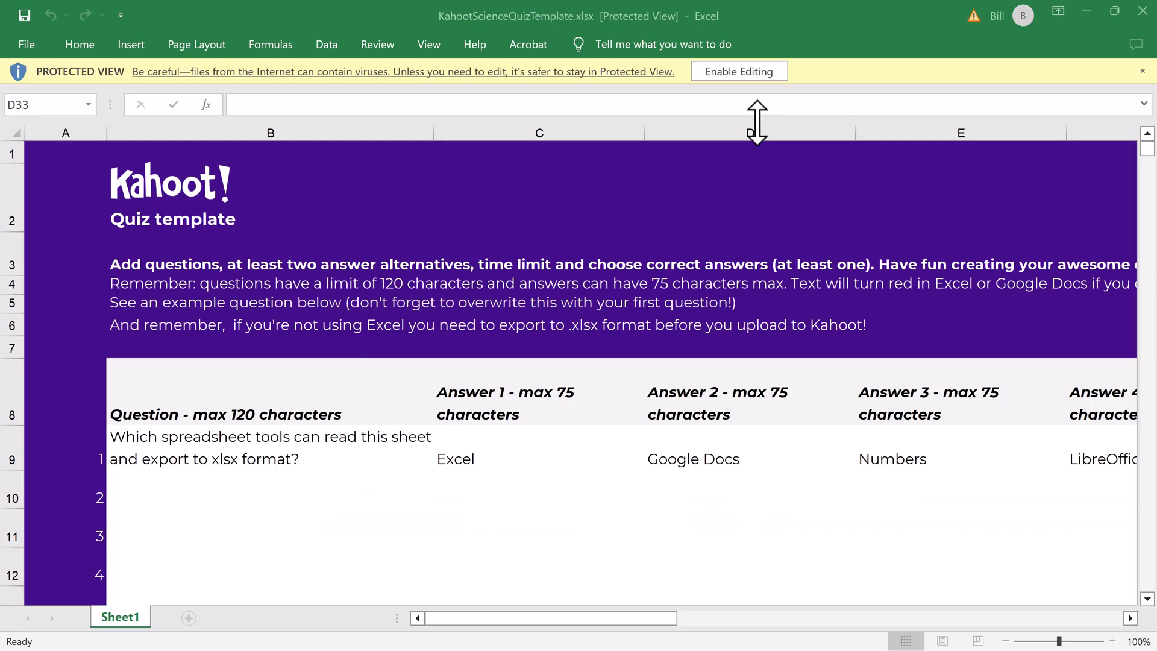
# Enable editing and paste the ChatGPT quiz table at cell B9, over the example row.
pyautogui.click(752, 73)
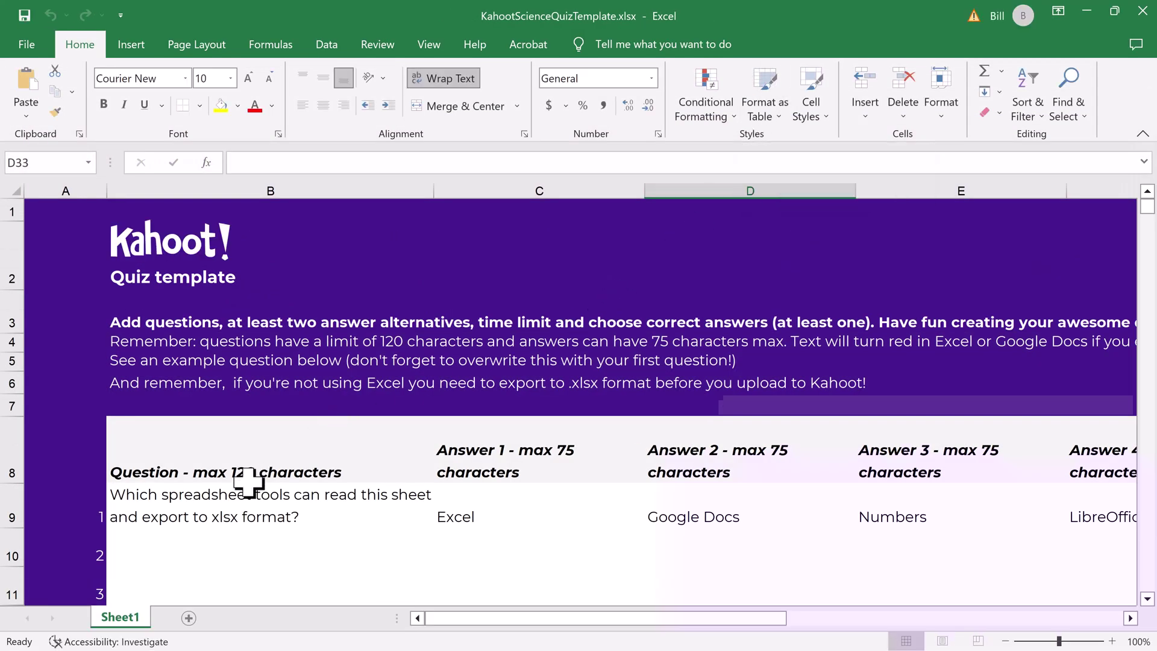
pyautogui.click(227, 503)
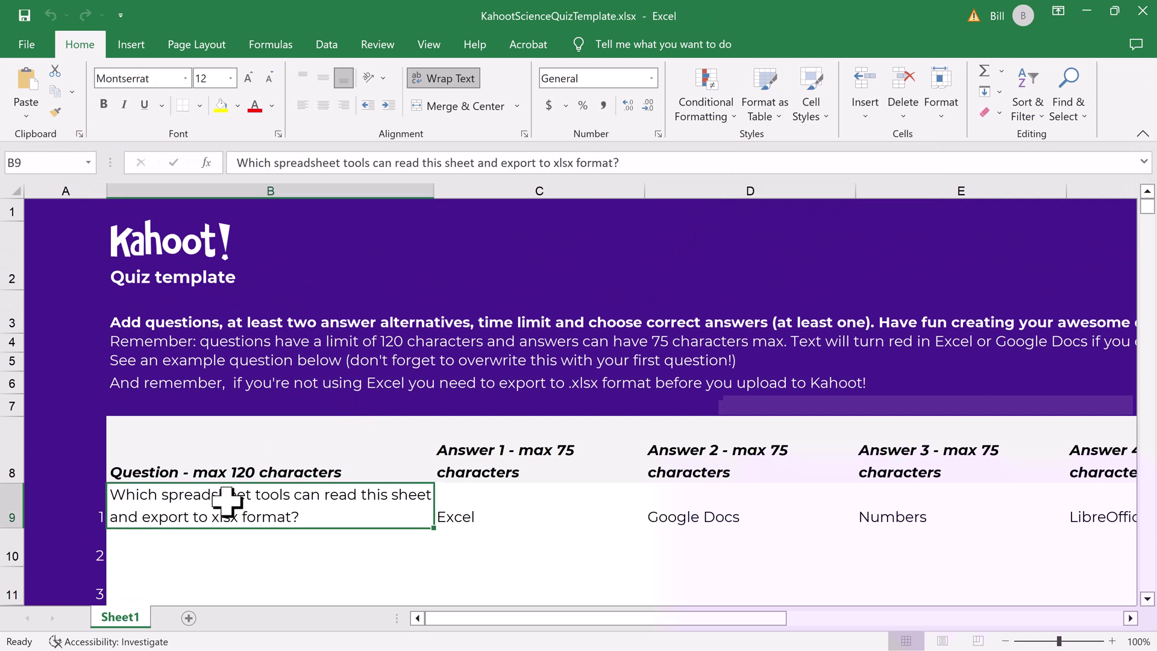
pyautogui.hotkey('ctrl', 'v')
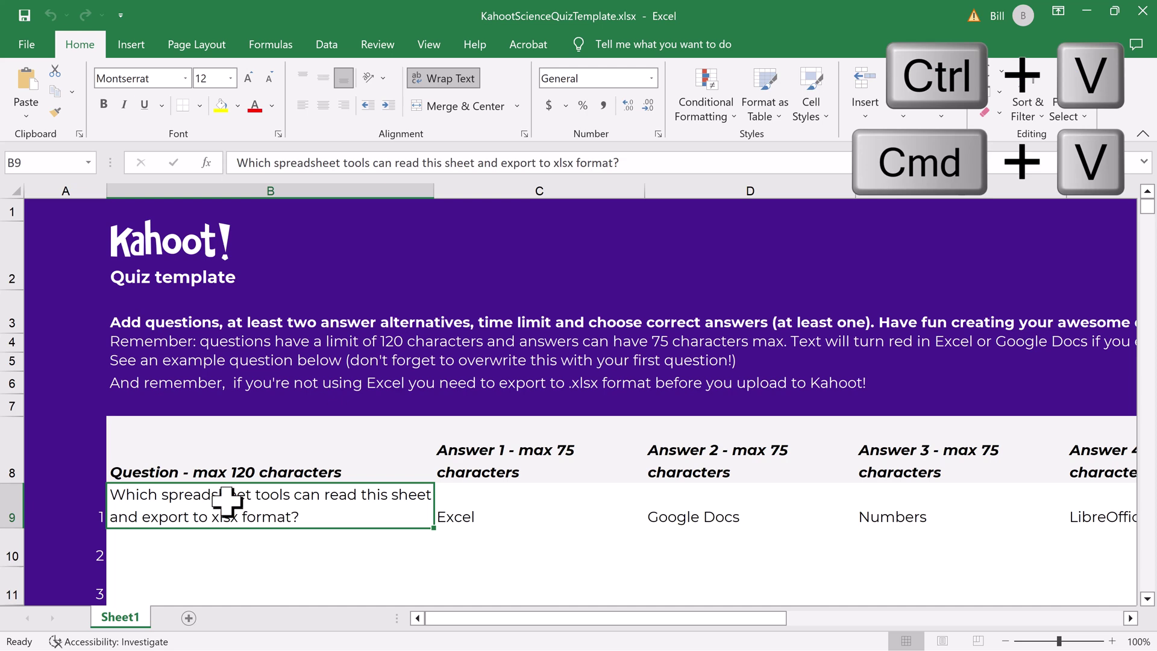
pyautogui.hotkey('ctrl', 'v')
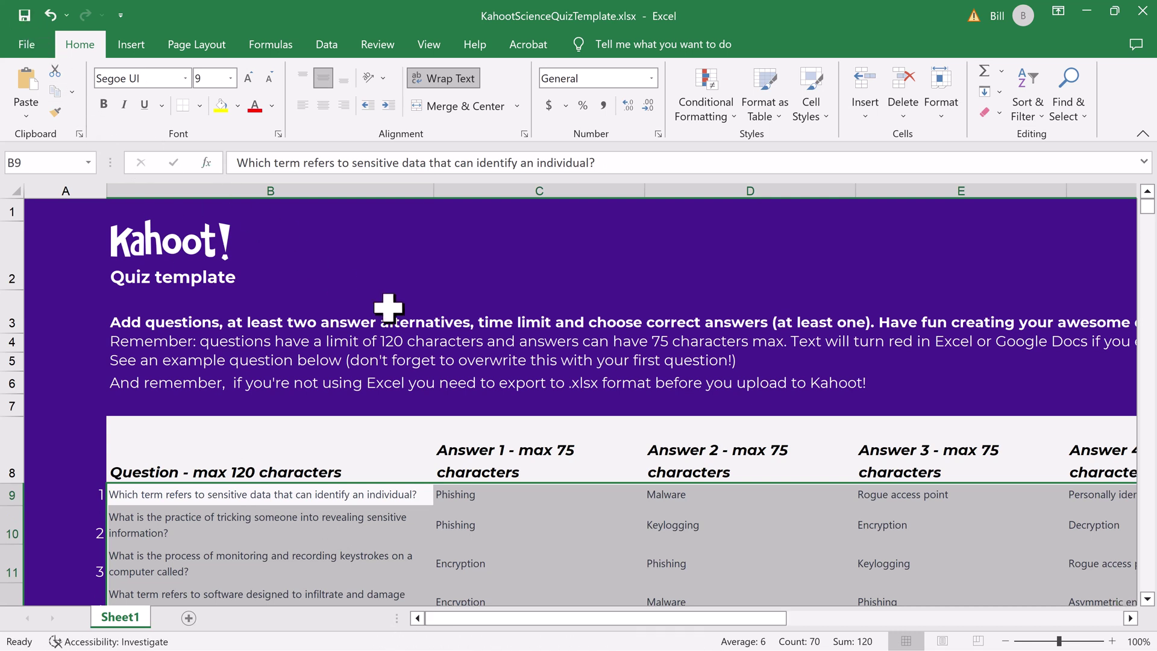
# Close the spreadsheet and import its questions from KahootScienceQuizTemplate.xlsx into the kahoot.
pyautogui.click(1142, 11)
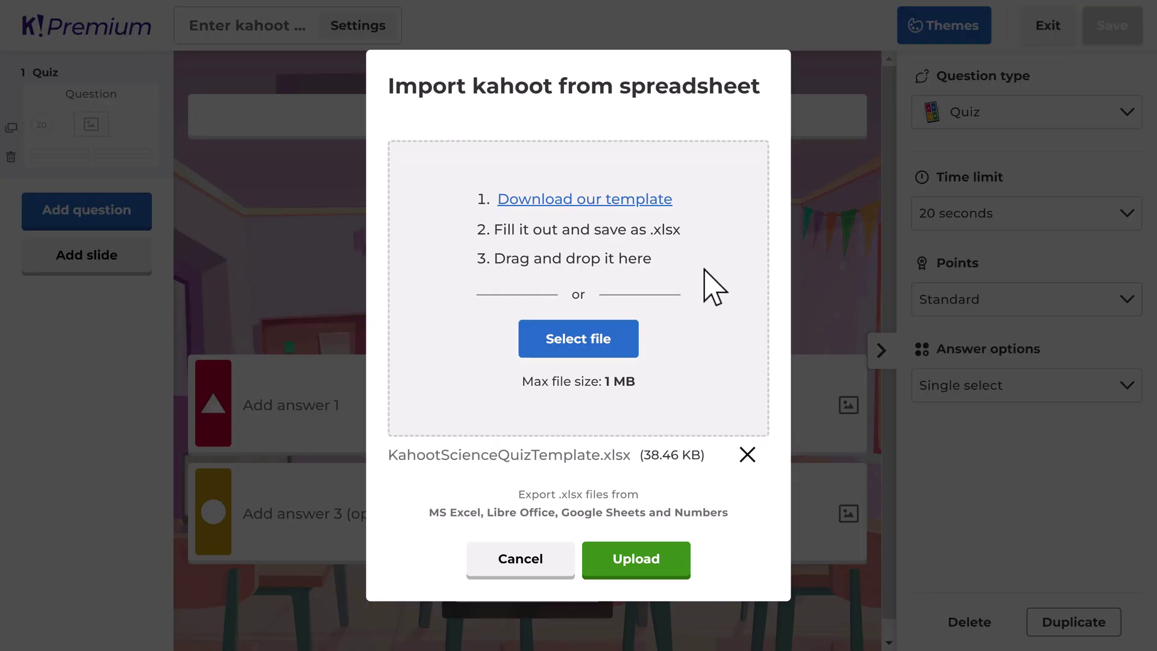
pyautogui.click(614, 349)
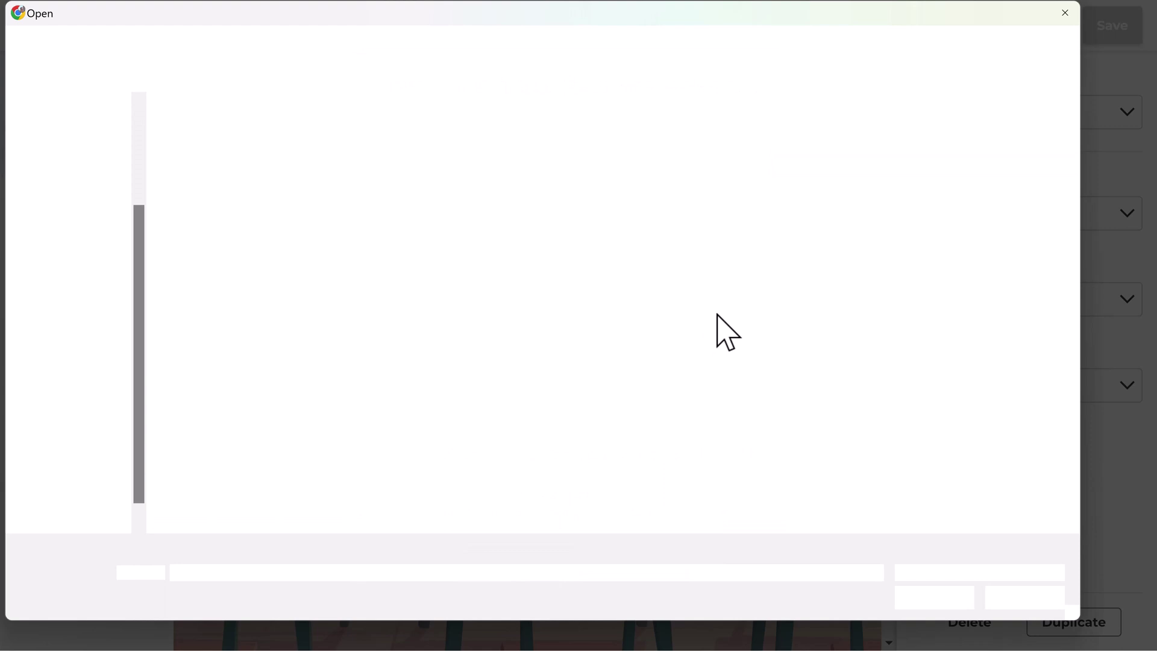
pyautogui.doubleClick(315, 138)
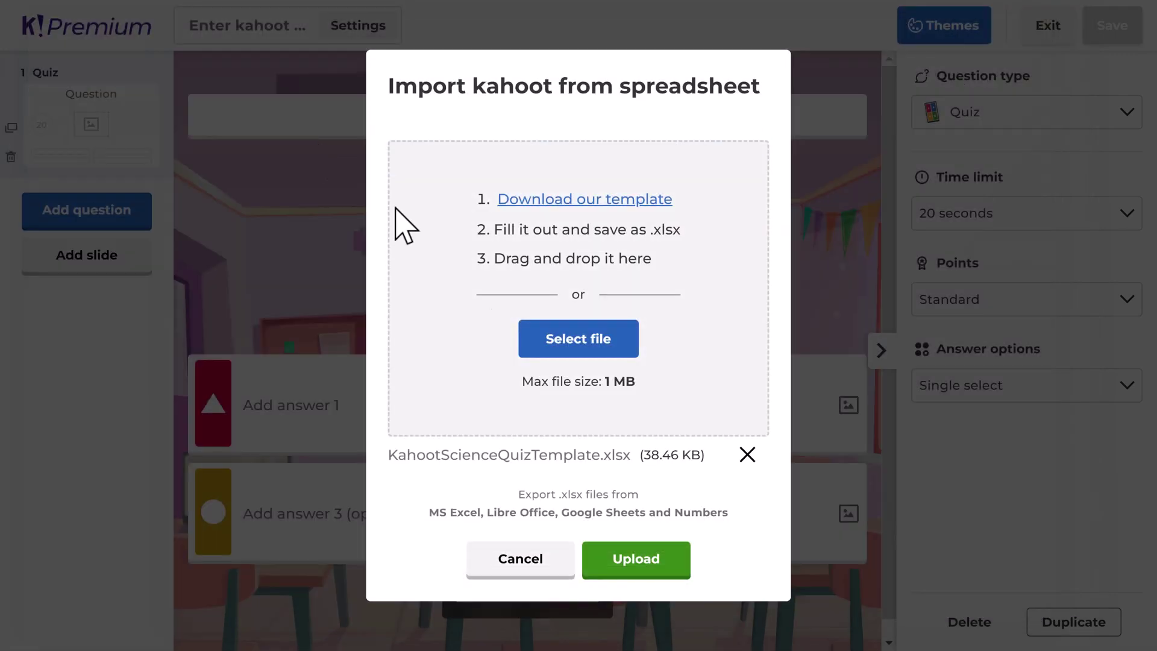
pyautogui.click(656, 573)
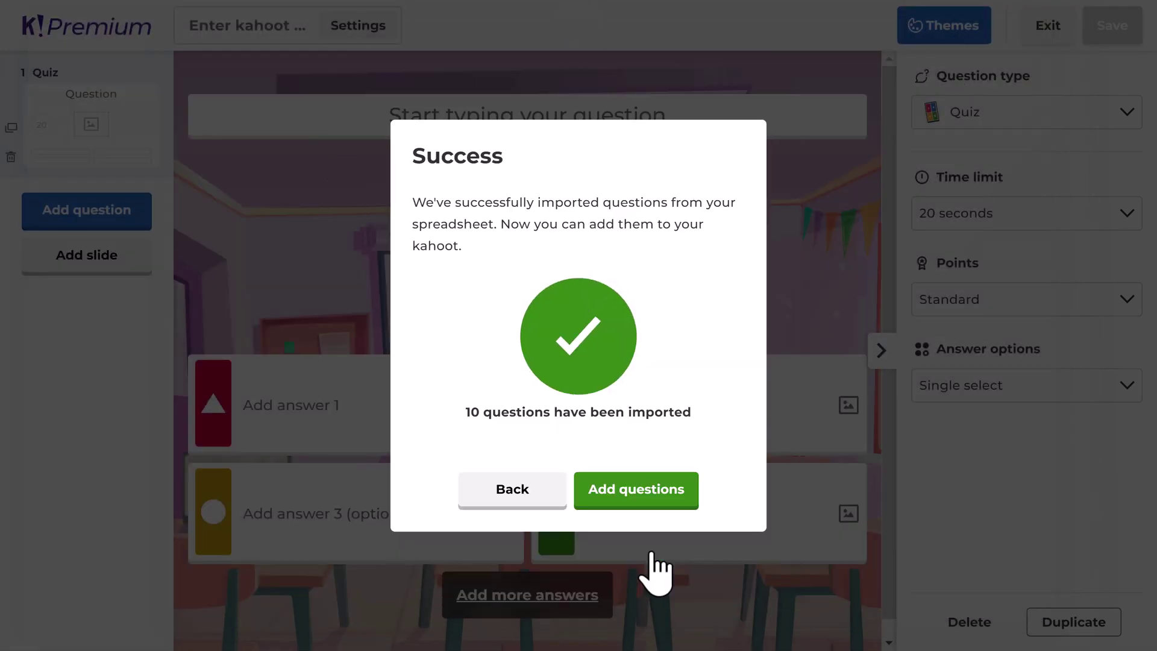
pyautogui.click(655, 496)
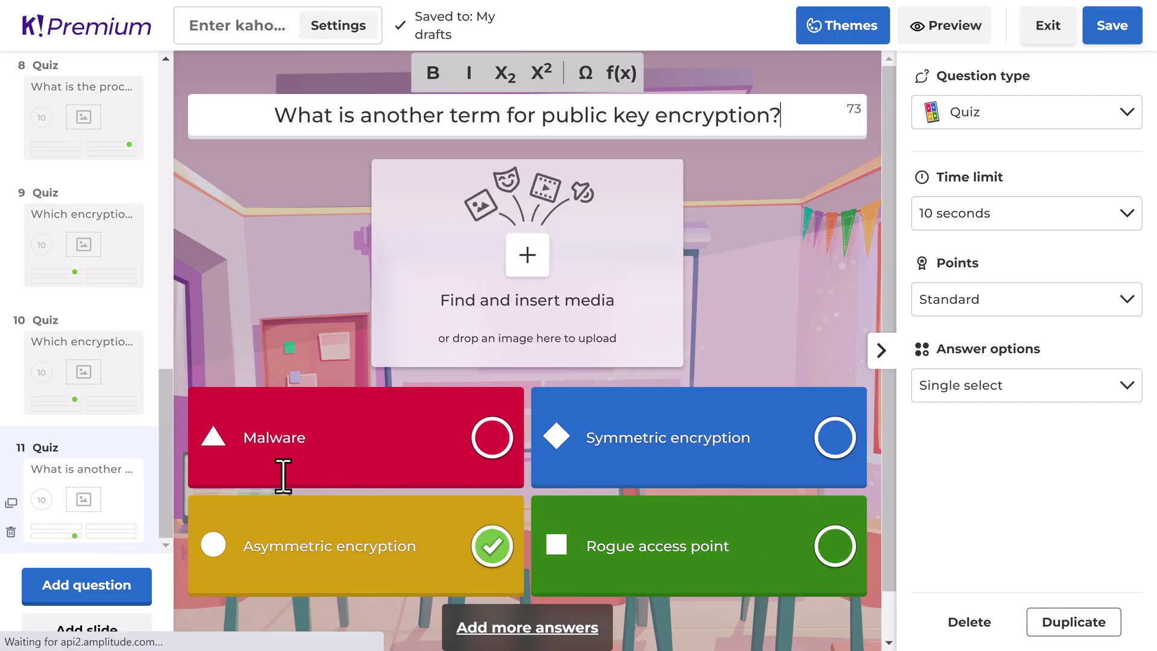
# Delete the empty placeholder question at the start of the kahoot.
pyautogui.scroll(7, 96, 266)
pyautogui.click(85, 192)
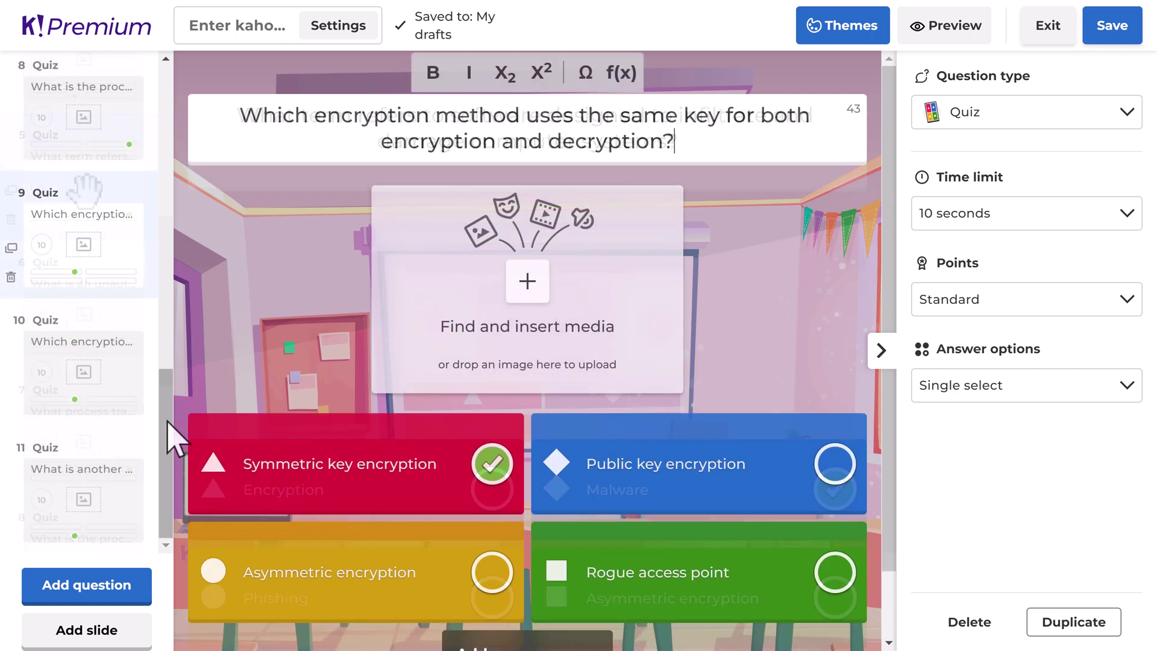
pyautogui.scroll(10, 160, 284)
pyautogui.click(85, 123)
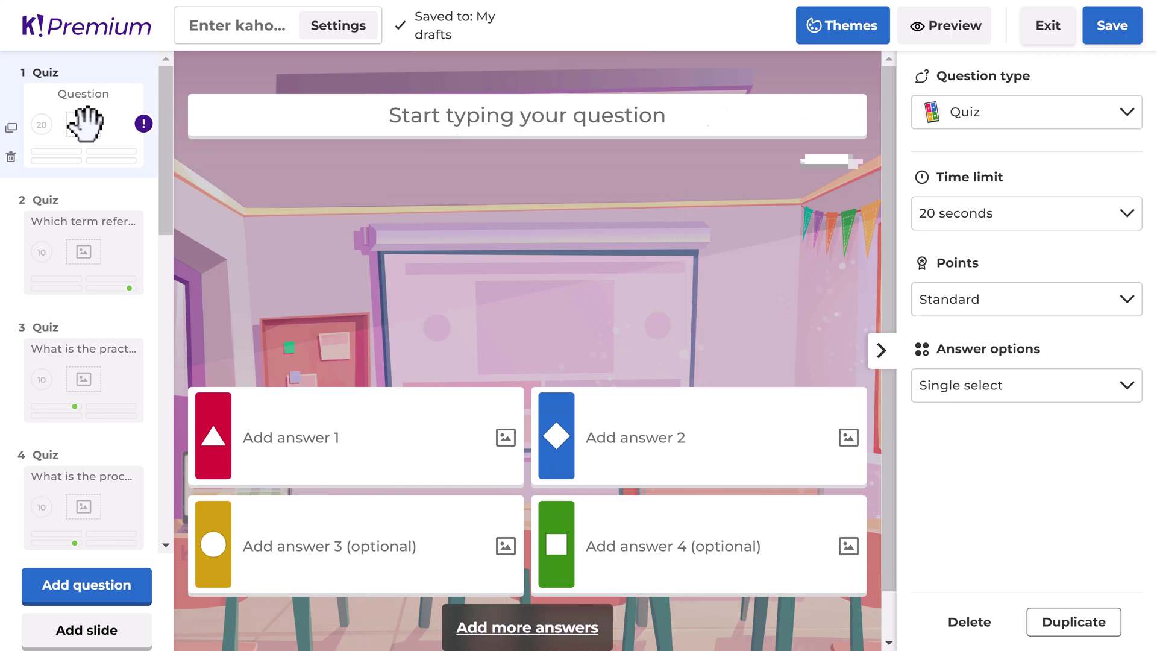
pyautogui.click(11, 157)
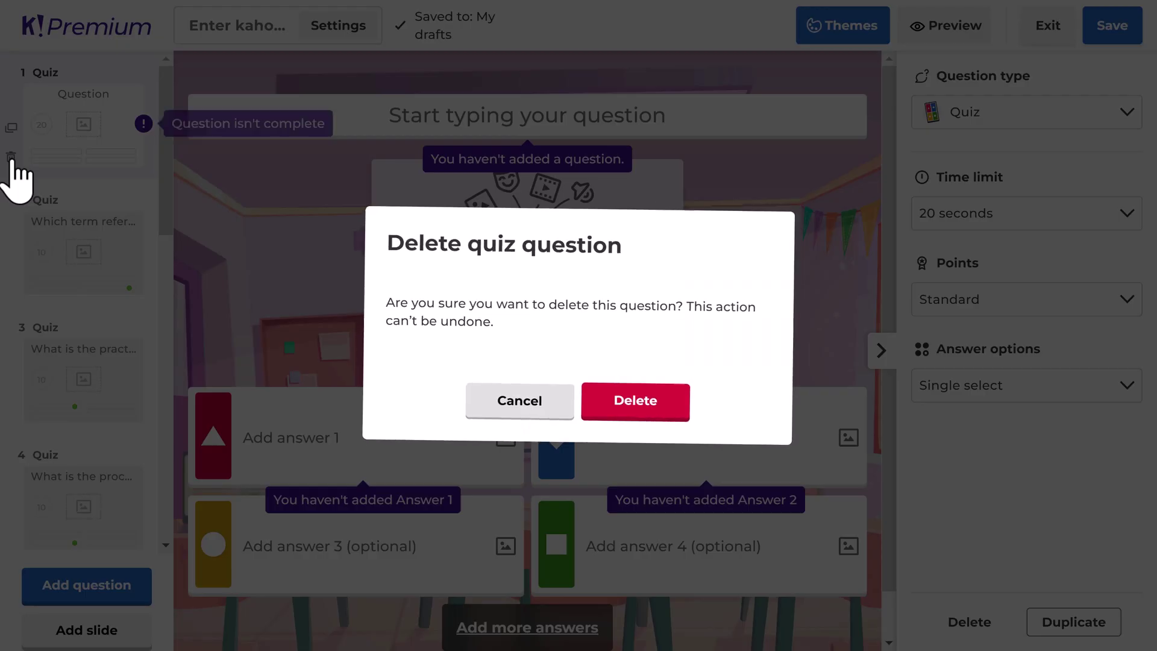
pyautogui.click(633, 400)
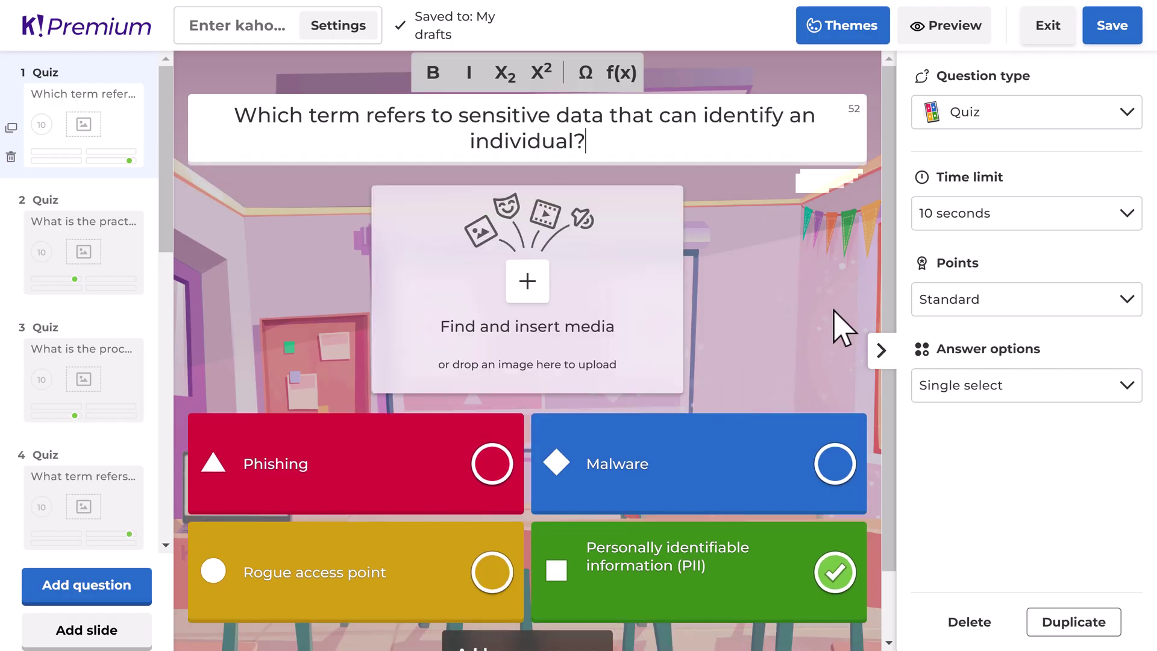
# Save the kahoot with the title 'Kahoot Cybersecurity Unit'.
pyautogui.click(1106, 33)
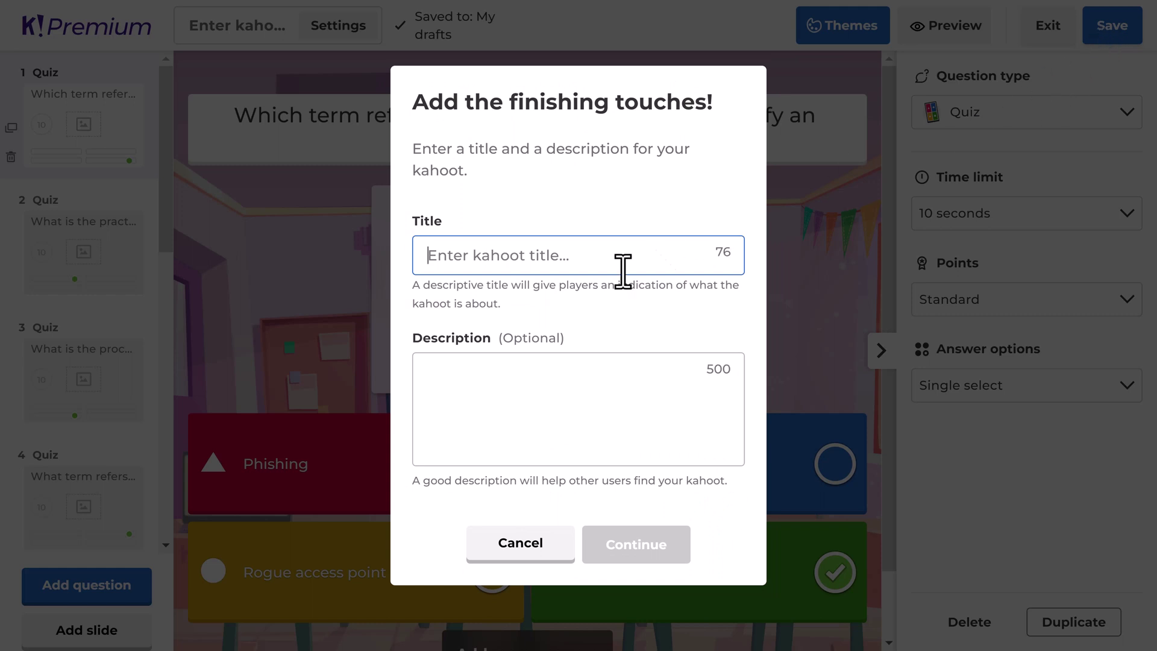
pyautogui.write('Kahoot Cybersecurity U')
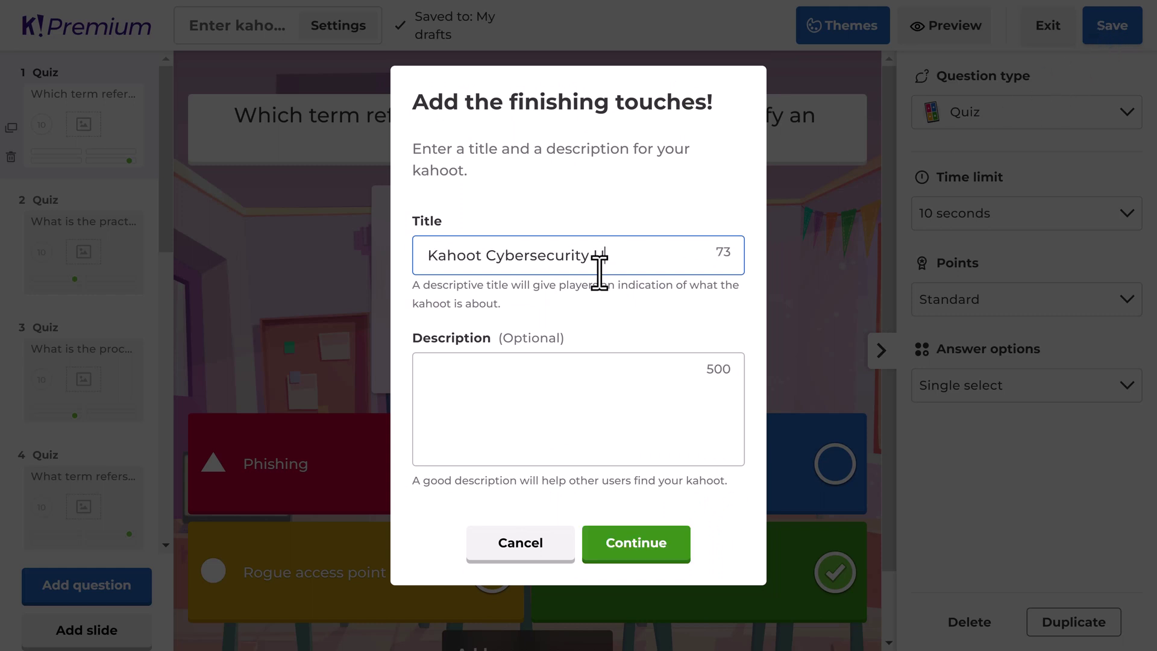
pyautogui.write('nit')
pyautogui.click(654, 546)
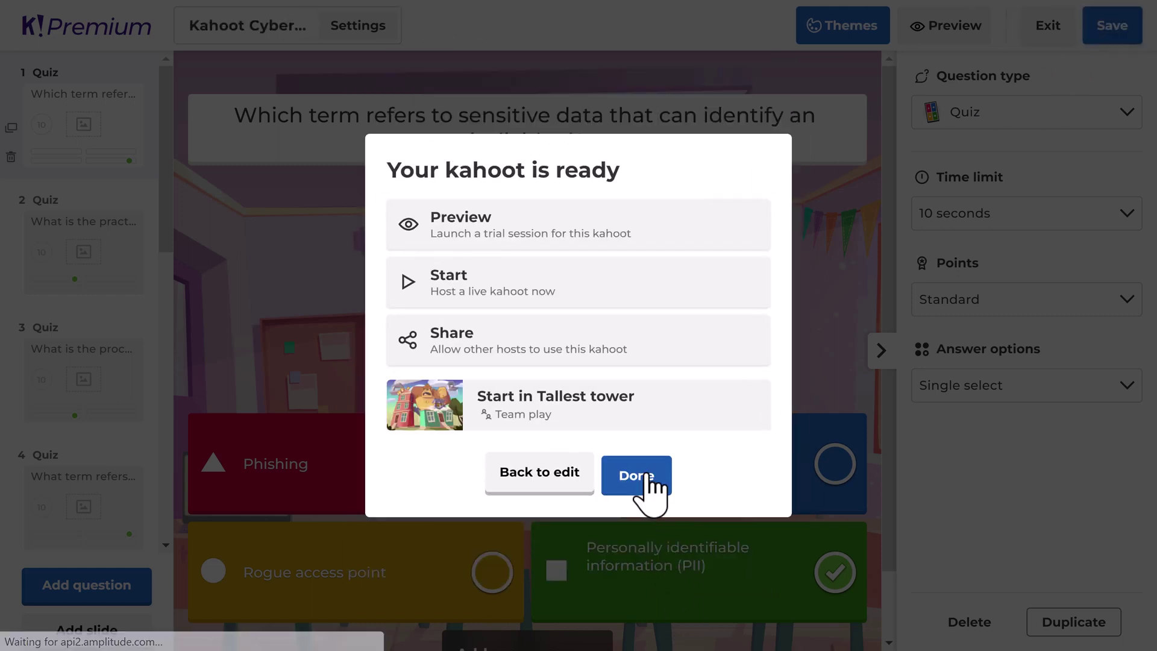